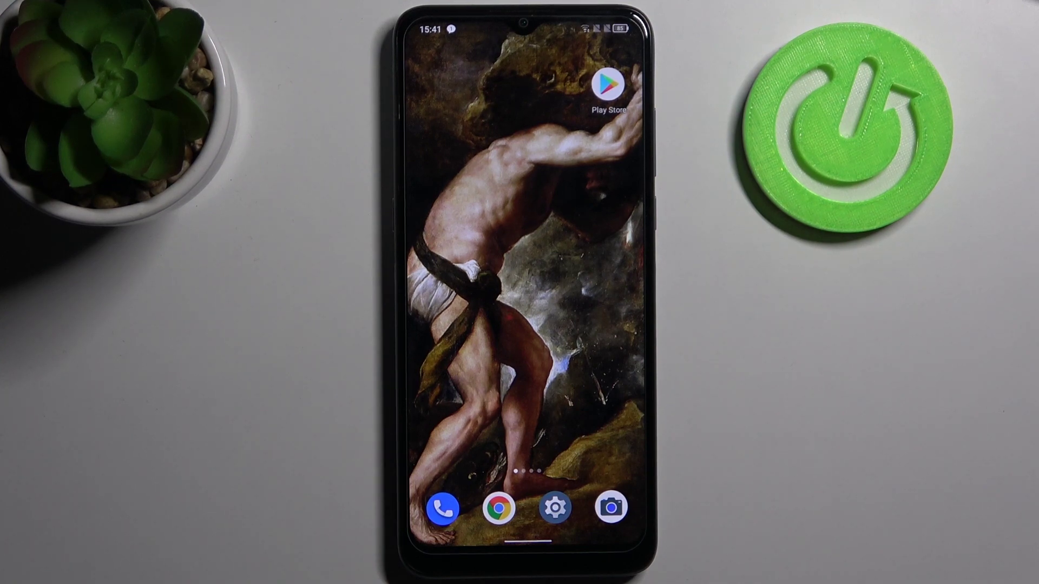
Open Settings and go to the System page with About phone listed.
{"action": "left_click", "coordinate": [555, 508]}
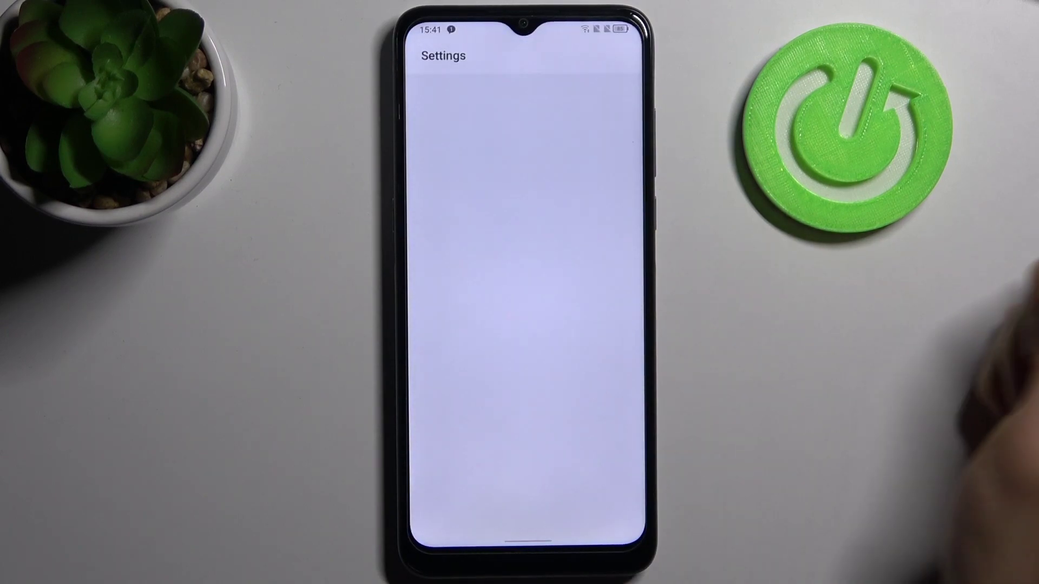
{"action": "scroll", "coordinate": [528, 325], "scroll_direction": "down", "scroll_amount": 10}
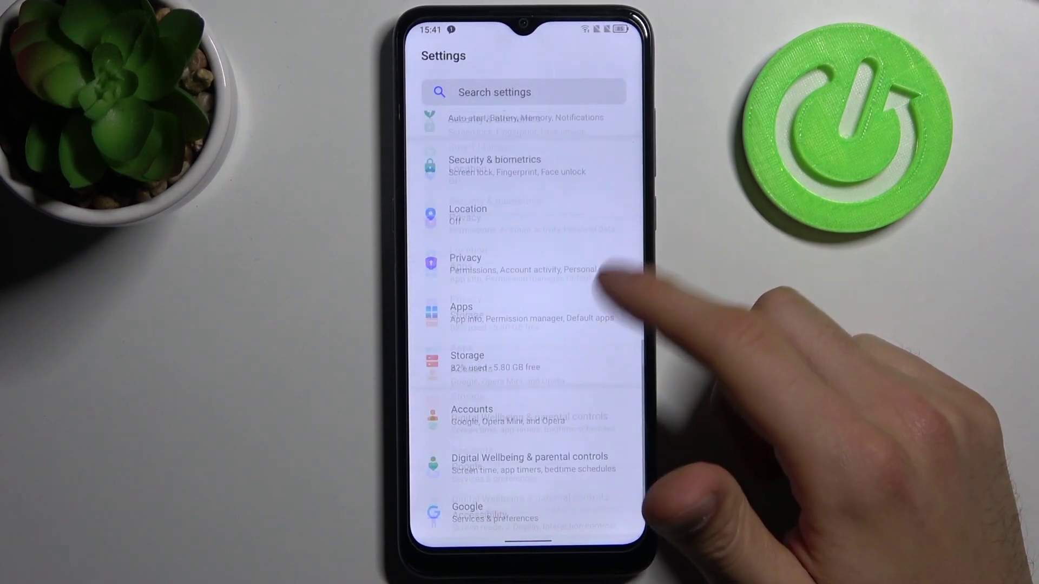
{"action": "left_click", "coordinate": [503, 512]}
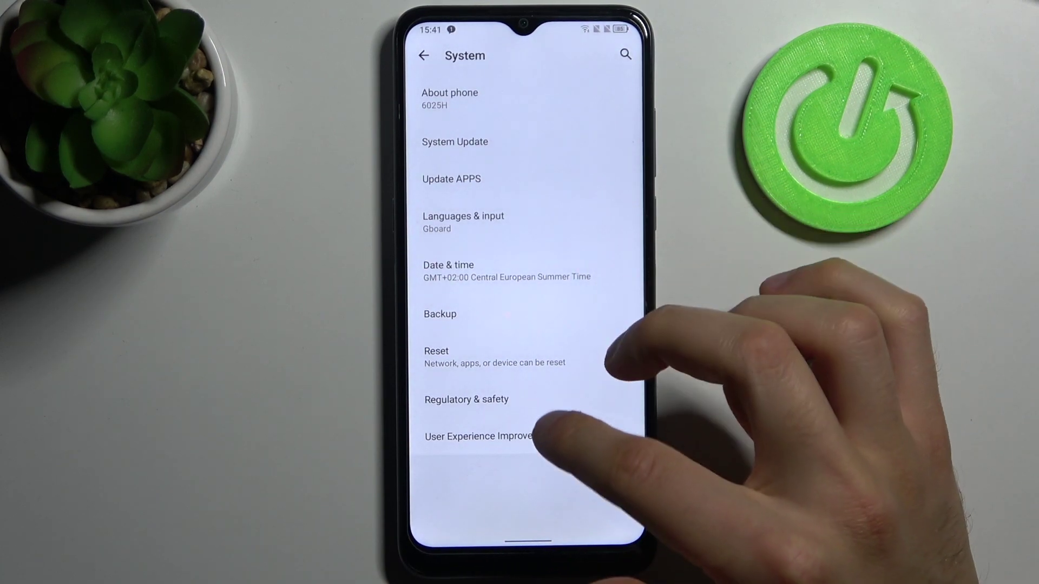
Tap Build number in About phone and allow development settings to enable developer mode.
{"action": "left_click", "coordinate": [456, 97]}
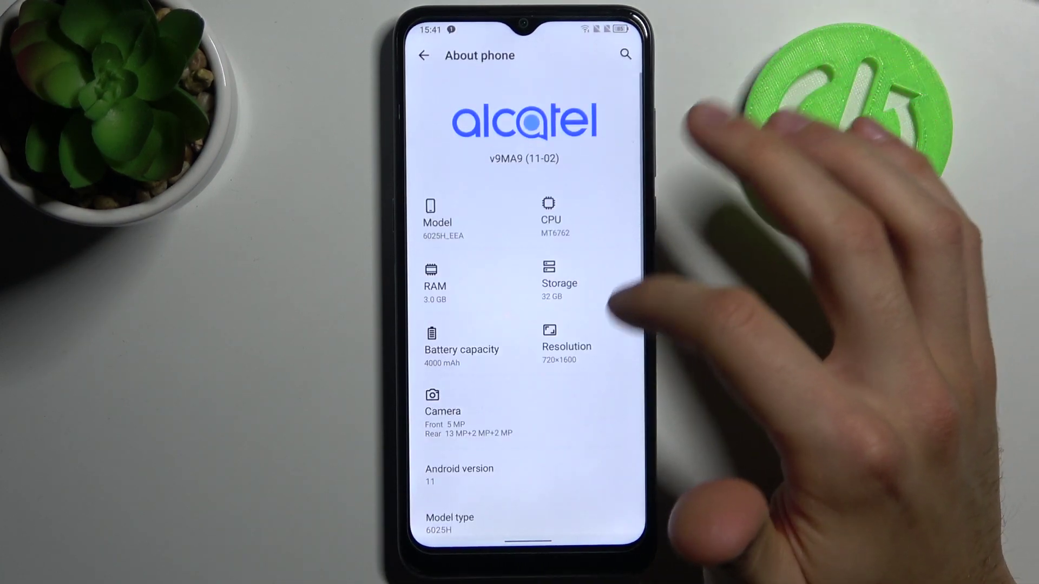
{"action": "scroll", "coordinate": [529, 325], "scroll_direction": "down", "scroll_amount": 3}
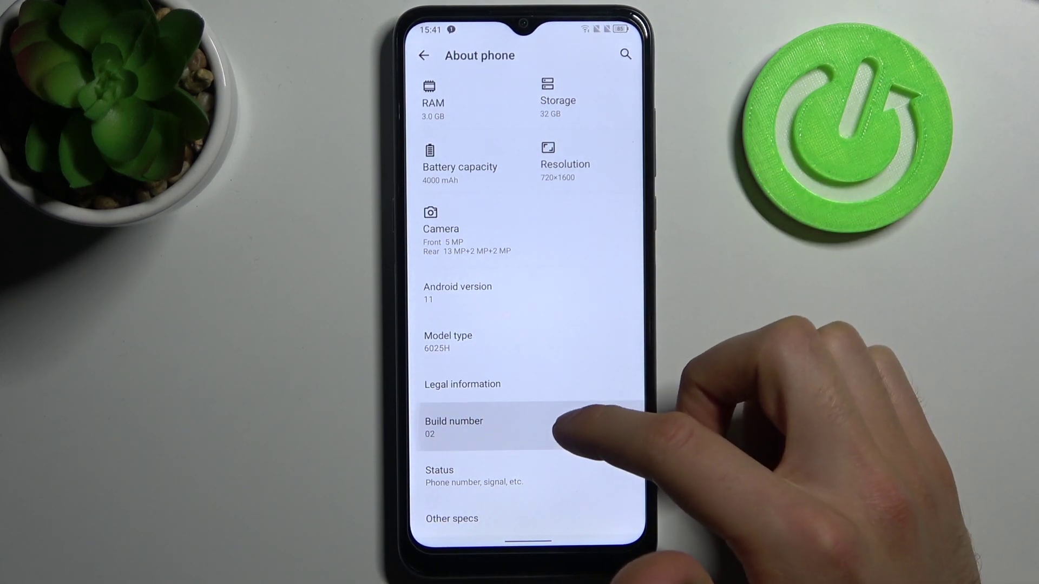
{"action": "left_click", "coordinate": [529, 427]}
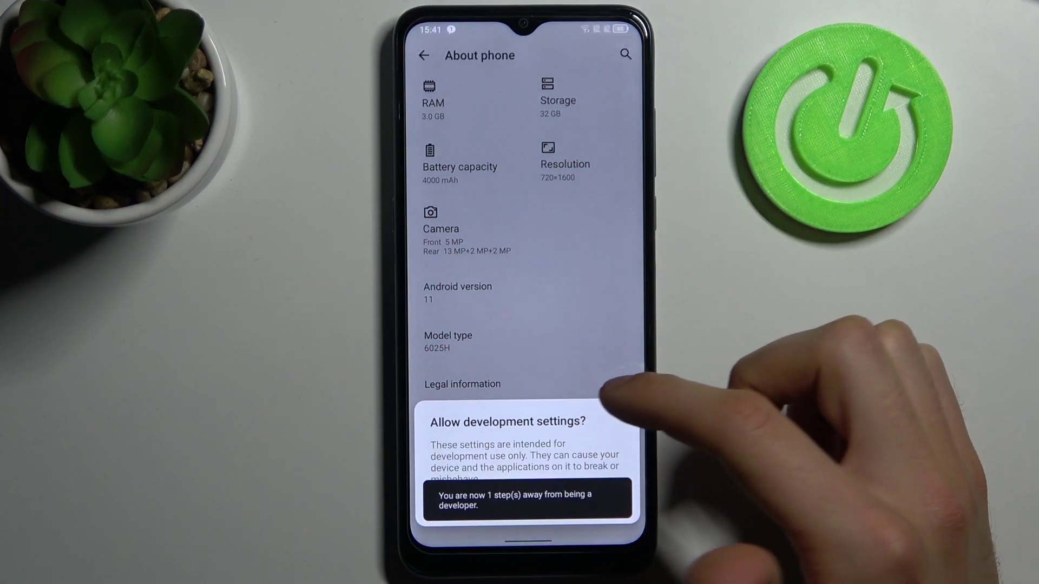
{"action": "left_click", "coordinate": [615, 477]}
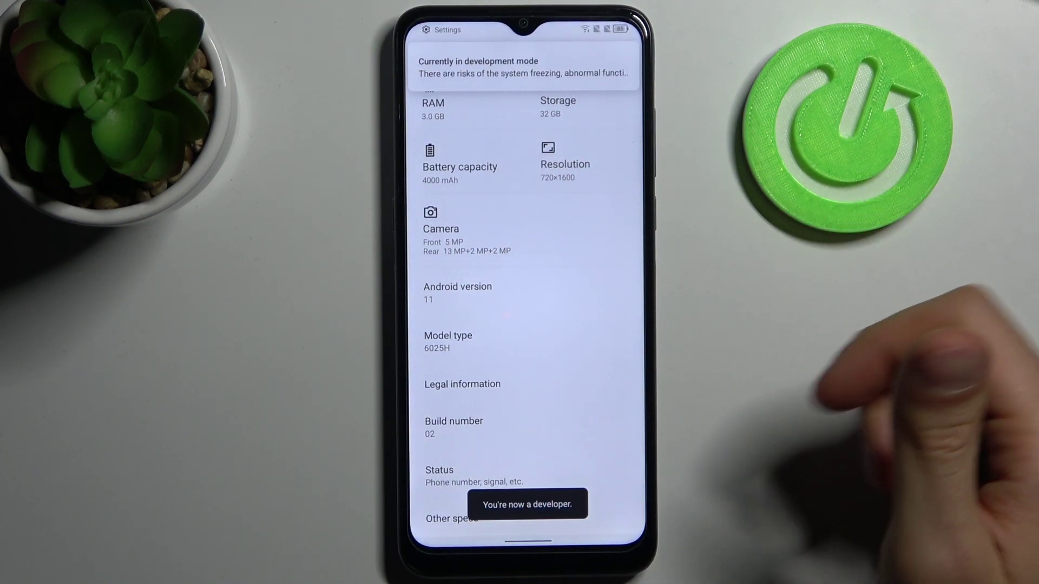
Swipe back to the System settings list to reach Developer options.
{"action": "left_click_drag", "start_coordinate": [415, 324], "coordinate": [520, 324]}
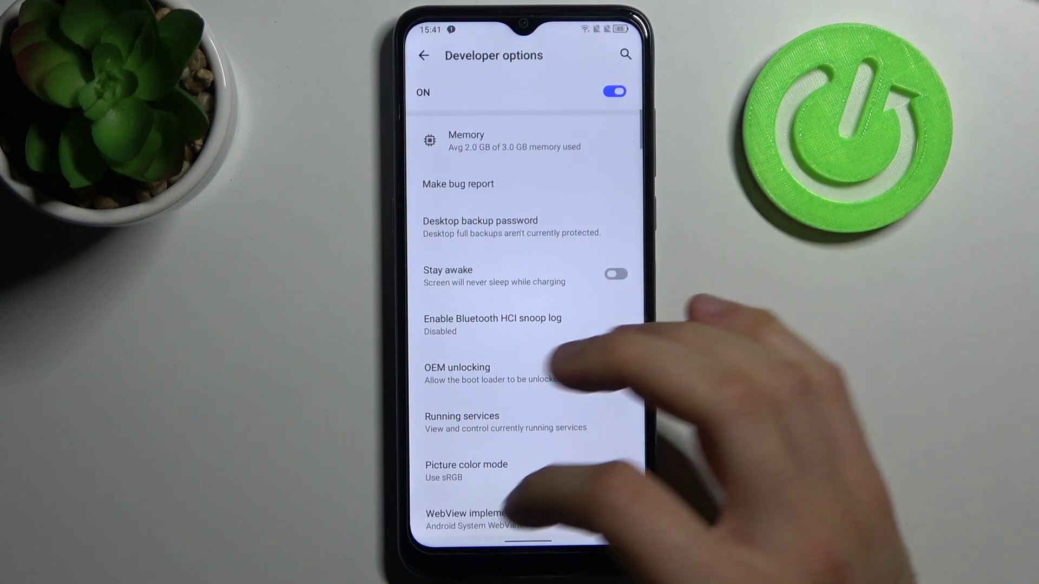
{"action": "scroll", "coordinate": [527, 325], "scroll_direction": "down", "scroll_amount": 2}
{"action": "scroll", "coordinate": [527, 365], "scroll_direction": "down", "scroll_amount": 5}
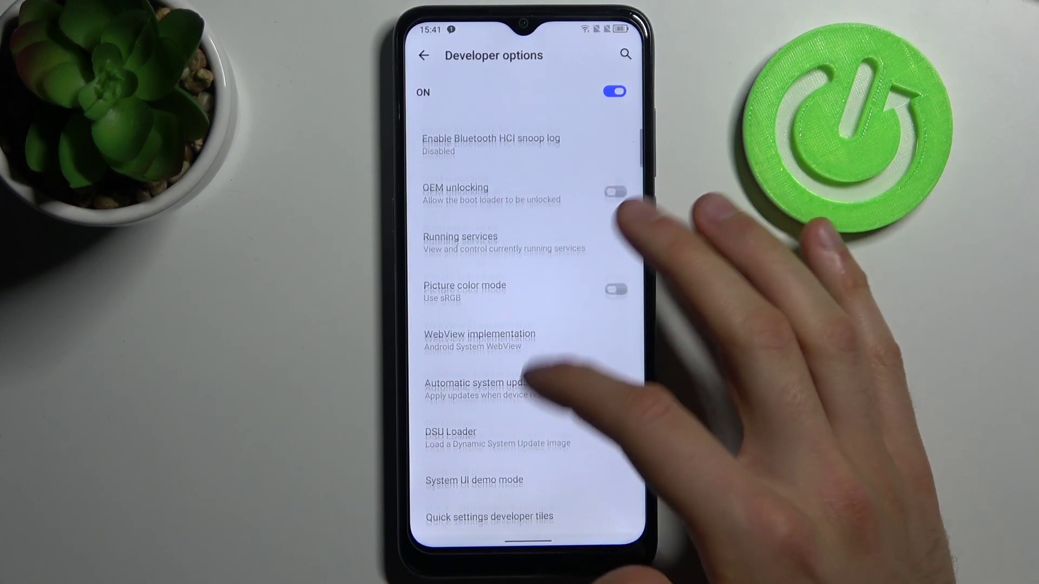
{"action": "scroll", "coordinate": [528, 365], "scroll_direction": "down", "scroll_amount": 5}
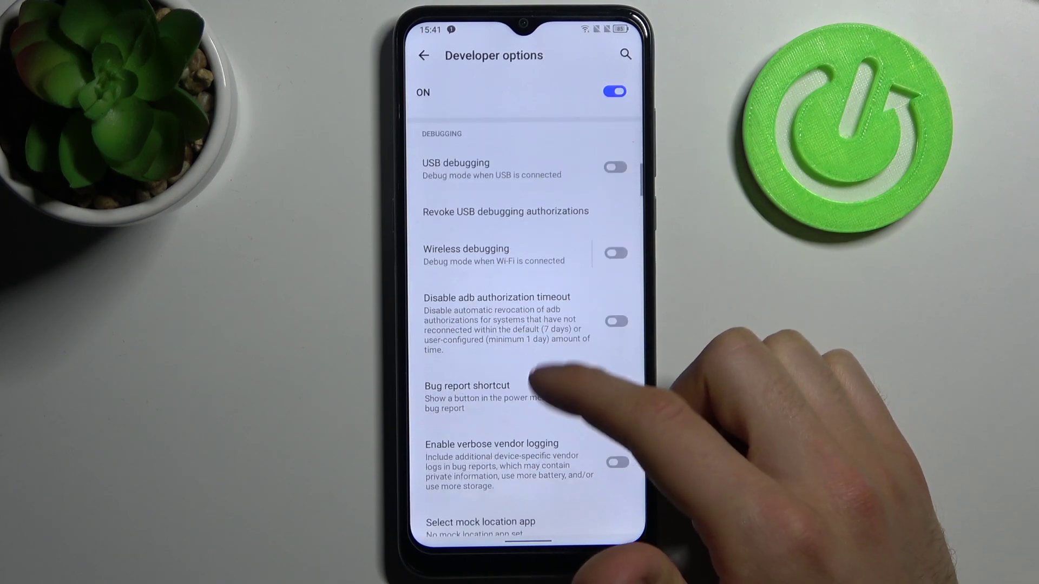